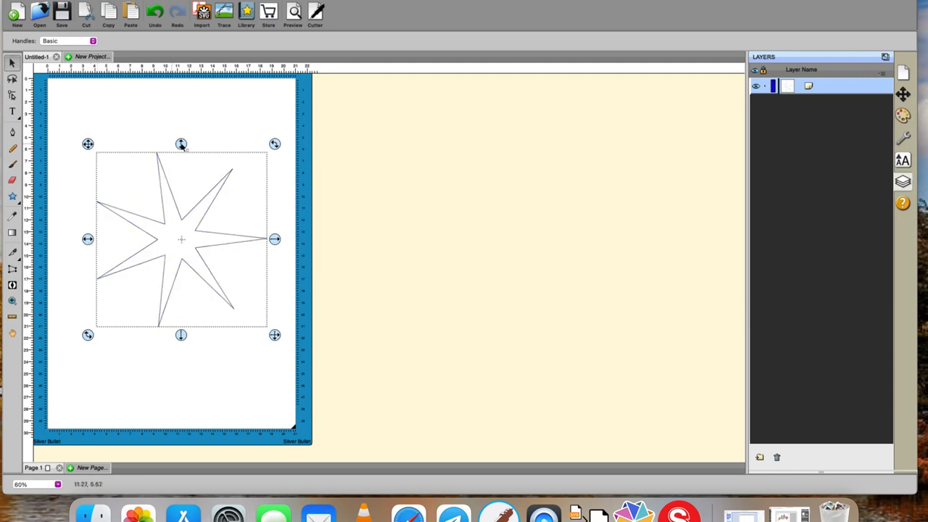
Shift the seven-pointed star upward and adjust its horizontal and vertical position on the page
mouse_move(181, 144)
mouse_down()
mouse_move(182, 90)
mouse_move(187, 231)
mouse_move(190, 131)
mouse_up()
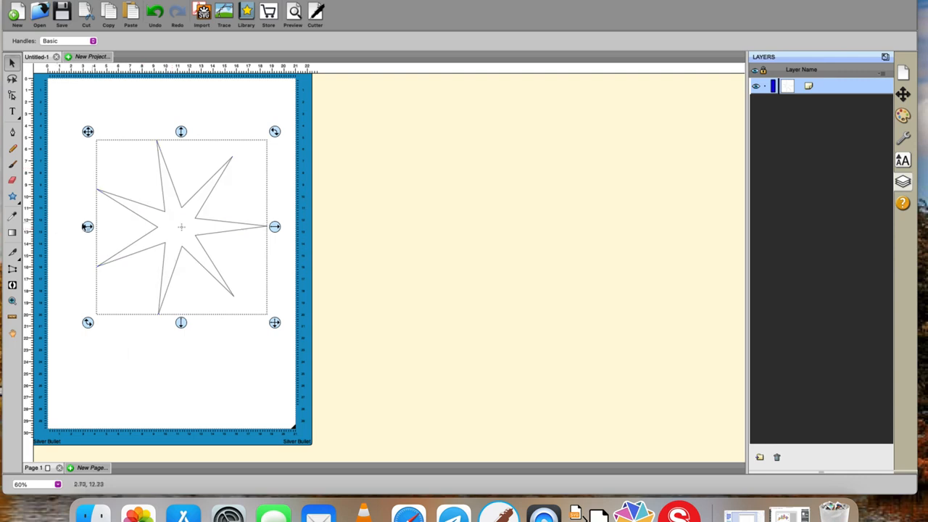
mouse_move(87, 227)
mouse_down()
mouse_move(62, 226)
mouse_move(286, 234)
mouse_move(157, 209)
mouse_move(282, 230)
mouse_move(91, 234)
mouse_move(263, 242)
mouse_move(50, 236)
mouse_move(182, 251)
mouse_move(65, 239)
mouse_move(209, 250)
mouse_move(48, 230)
mouse_move(167, 234)
mouse_move(87, 228)
mouse_up()
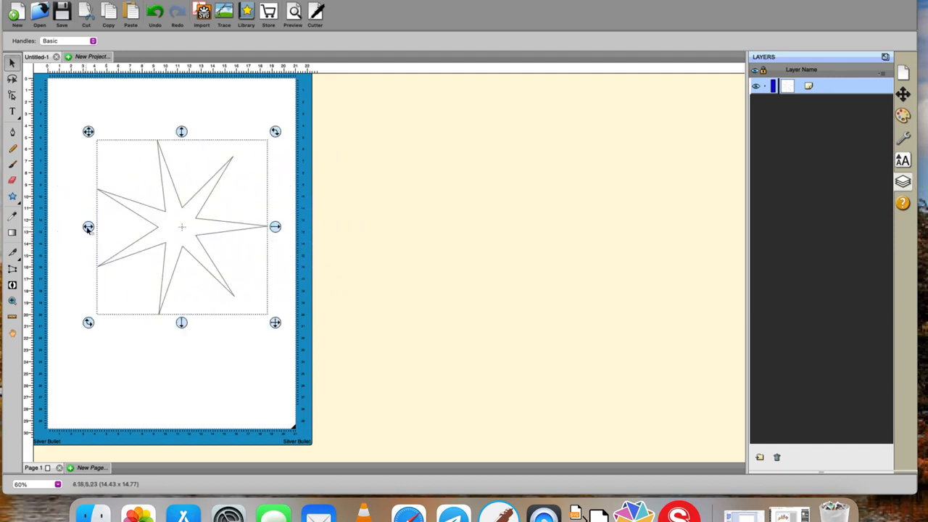
mouse_move(87, 131)
mouse_down()
mouse_move(95, 163)
mouse_move(169, 166)
mouse_move(97, 126)
mouse_move(119, 180)
mouse_move(86, 134)
mouse_up()
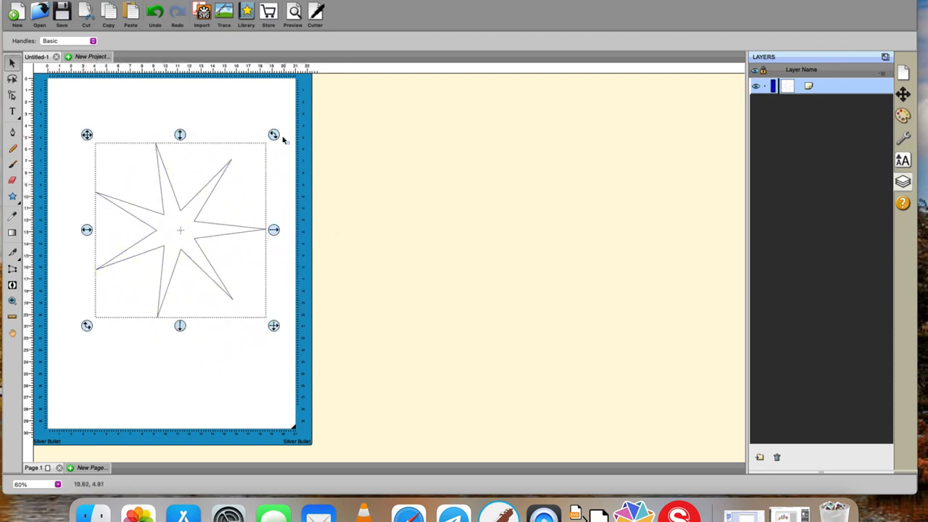
Rotate the seven-pointed star until one point faces straight down and enlarge it proportionally to about 15.7 by 15.4 cm
drag(274, 136, 265, 107)
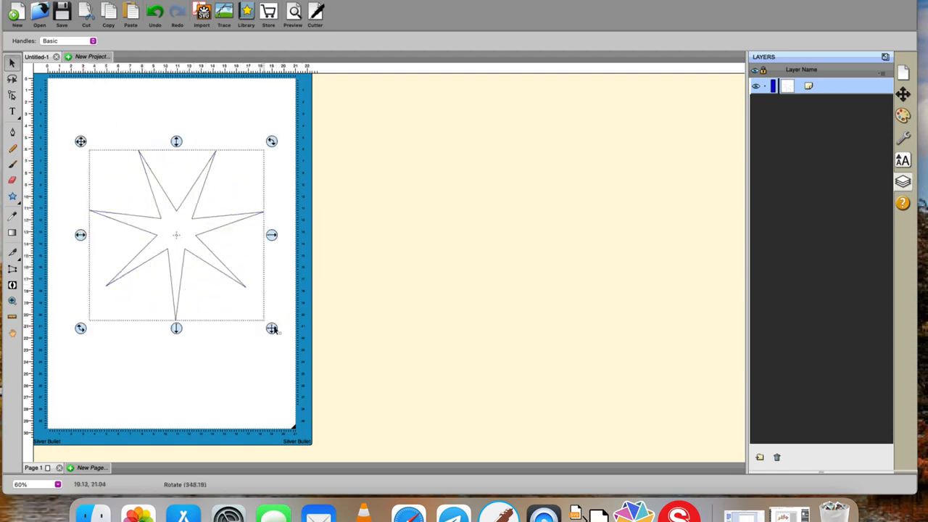
drag(272, 328, 285, 311)
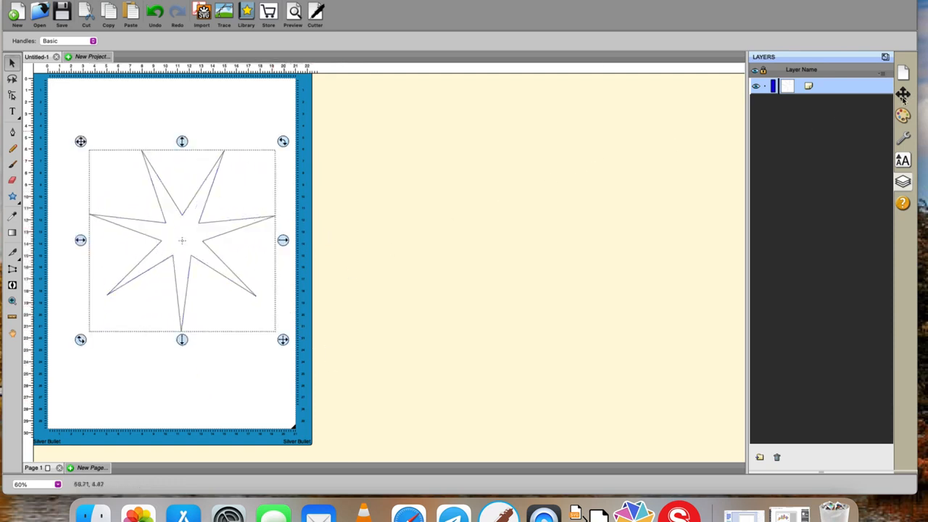
Turn off proportional scaling and stretch the star freely to about 16.8 cm wide and 21.7 cm high
click(902, 94)
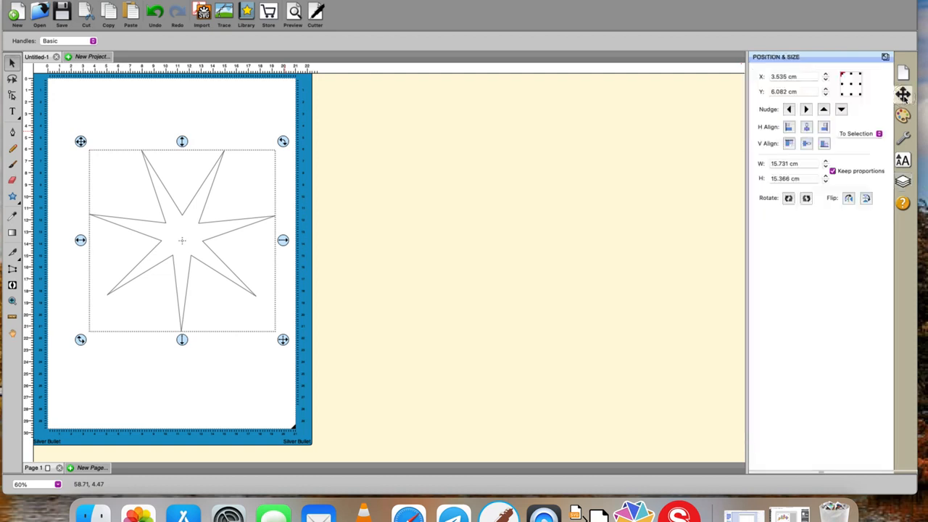
click(832, 171)
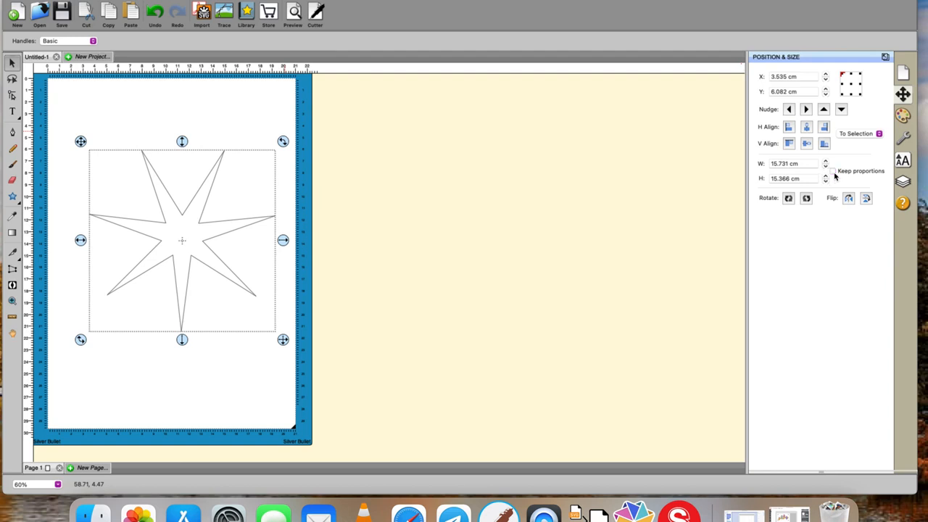
click(284, 341)
drag(284, 341, 327, 333)
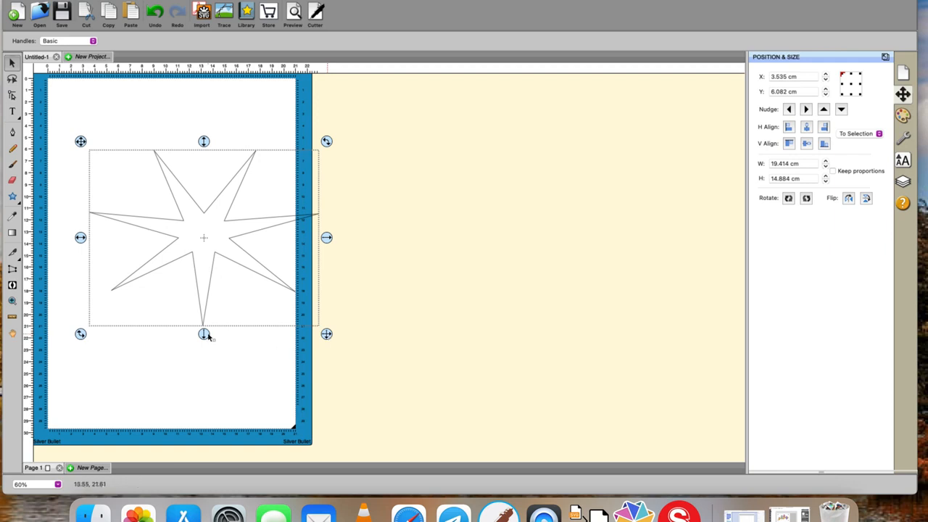
drag(204, 335, 202, 415)
drag(329, 275, 488, 276)
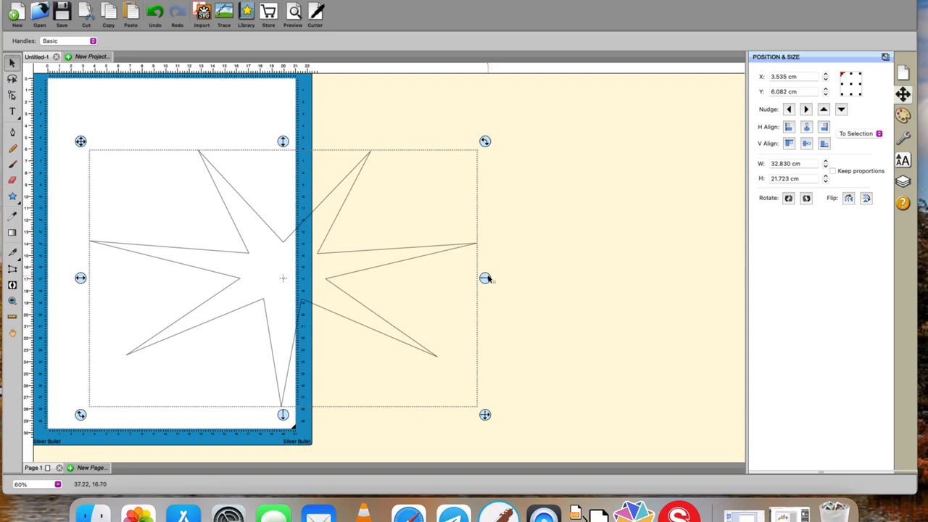
drag(485, 279, 296, 278)
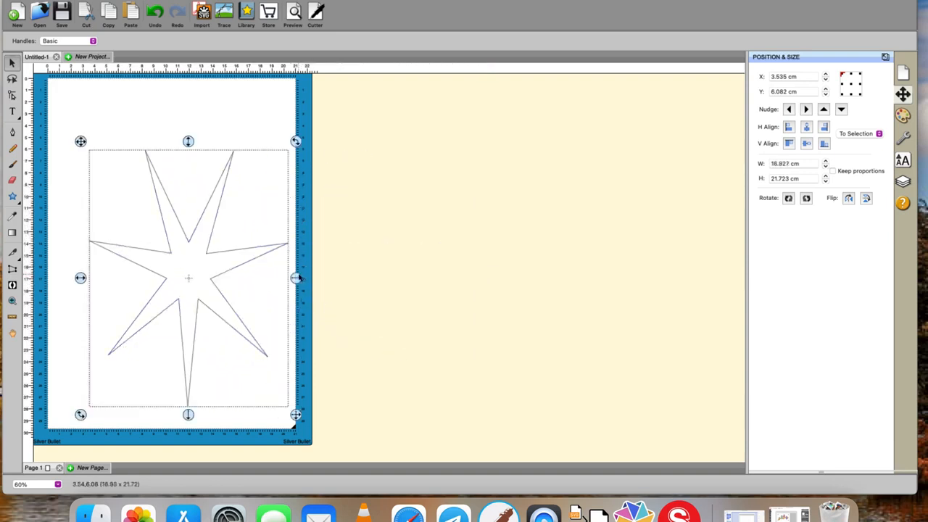
Turn on proportional scaling and shrink the star to about 12 by 15.6 cm
click(833, 171)
drag(295, 415, 240, 241)
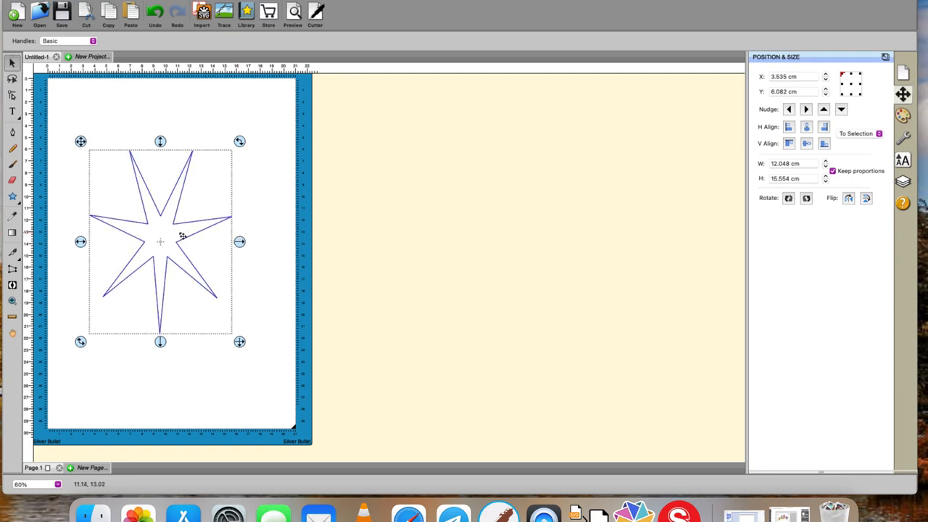
Delete the star and draw a new seven-pointed one, about 11.2 by 11.3 cm, in the page's upper-left area
key(Delete)
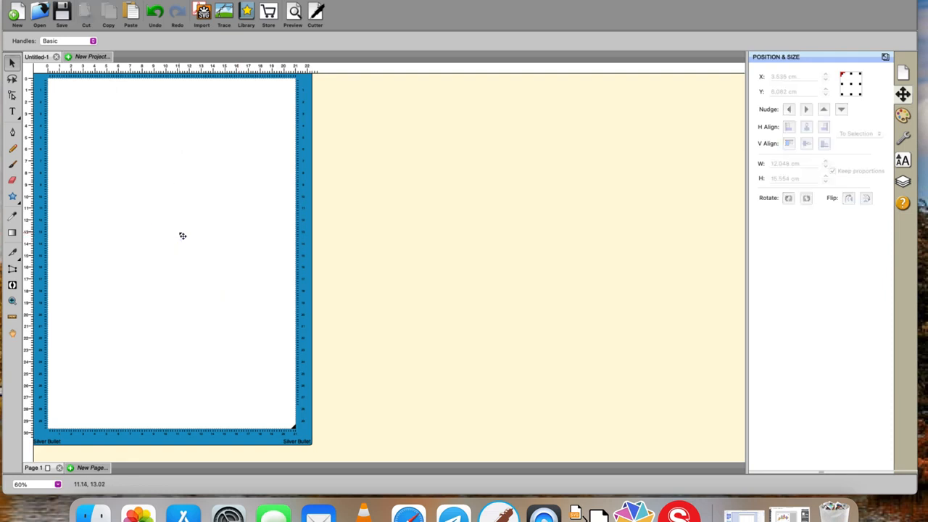
click(13, 195)
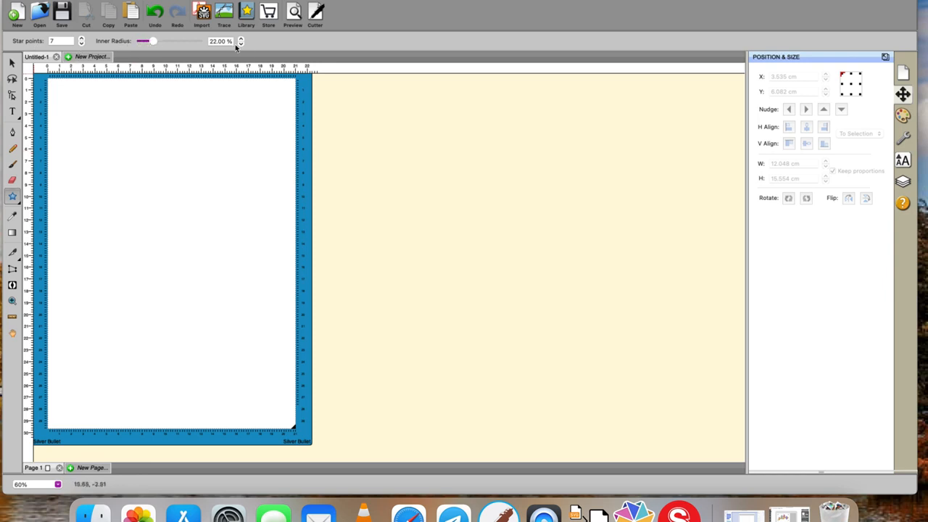
drag(118, 171, 160, 229)
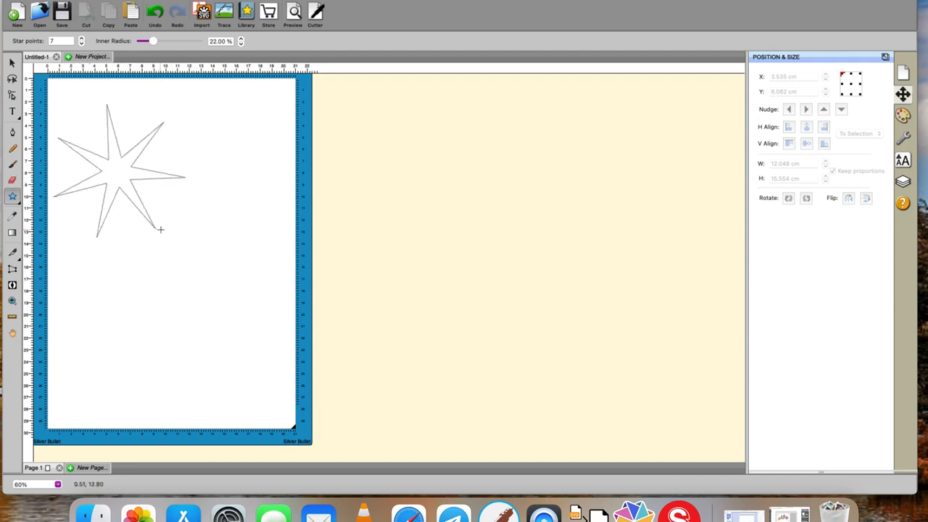
Set the new star to 6 points with a 50% inner radius
click(82, 39)
click(82, 44)
click(84, 45)
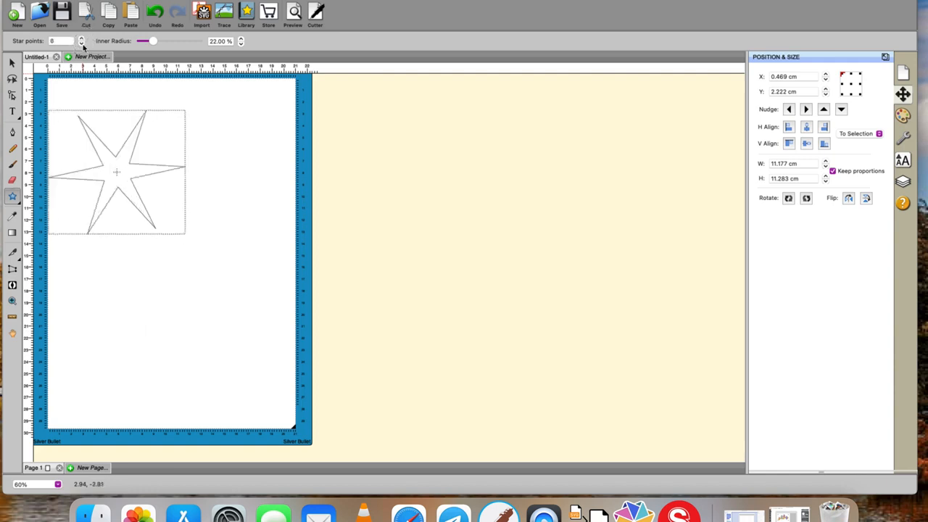
mouse_move(154, 44)
mouse_down()
mouse_move(173, 45)
mouse_move(137, 43)
mouse_move(171, 47)
mouse_up()
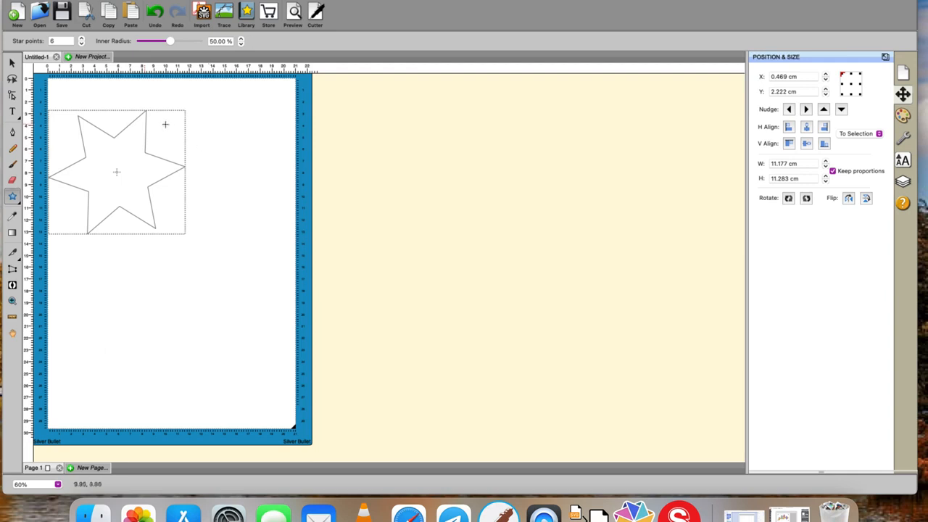
Move the six-pointed star to the middle of the page, at about X 7.2 cm and Y 9.5 cm
click(12, 63)
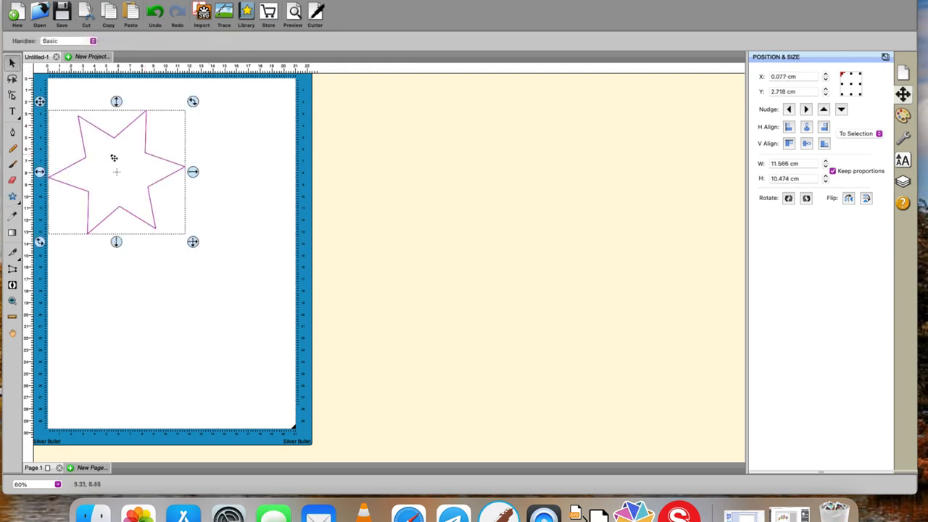
drag(114, 158, 197, 237)
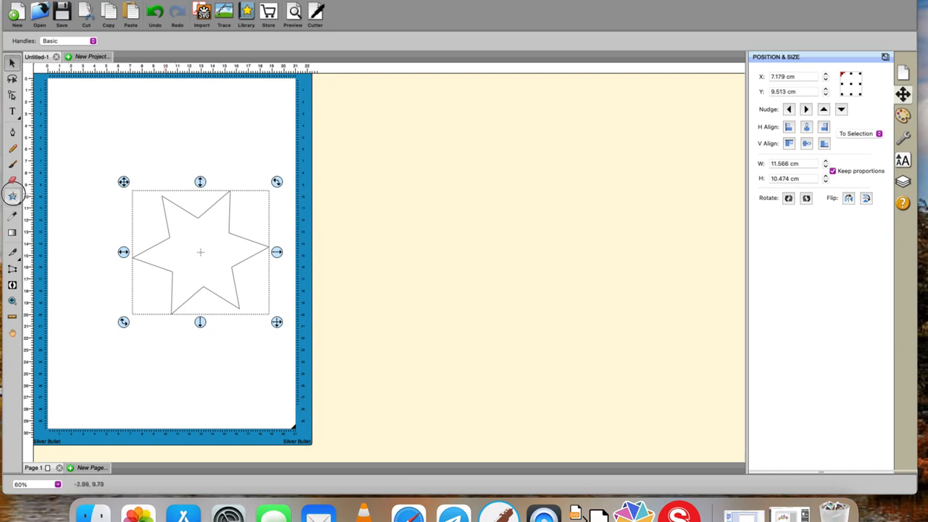
Draw a second star with 10 points and a 50% inner radius, about 11.6 by 12.1 cm, at the page's upper-left corner
click(12, 196)
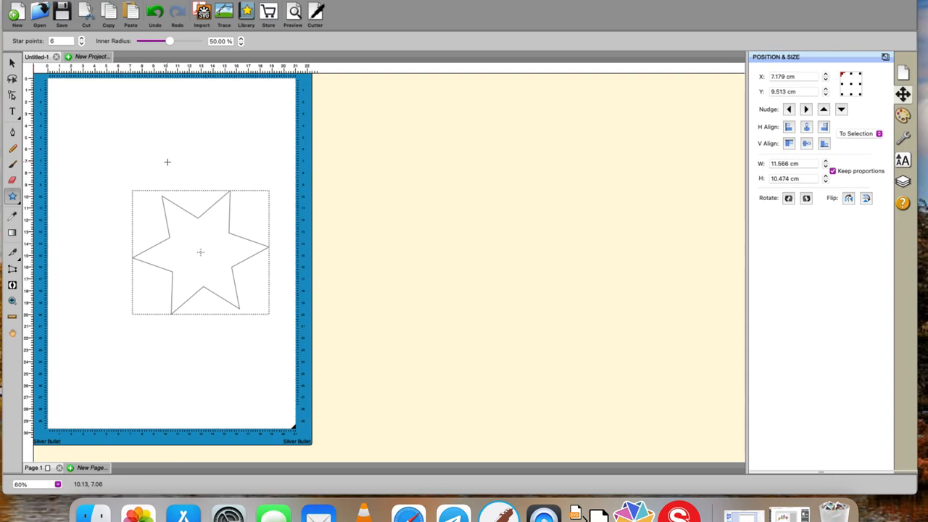
click(81, 38)
click(82, 39)
click(82, 38)
click(82, 39)
drag(122, 124, 164, 182)
Move the ten-pointed star down the page and out past the mat's right edge, to about X 26.3 cm and Y 7.8 cm
click(11, 63)
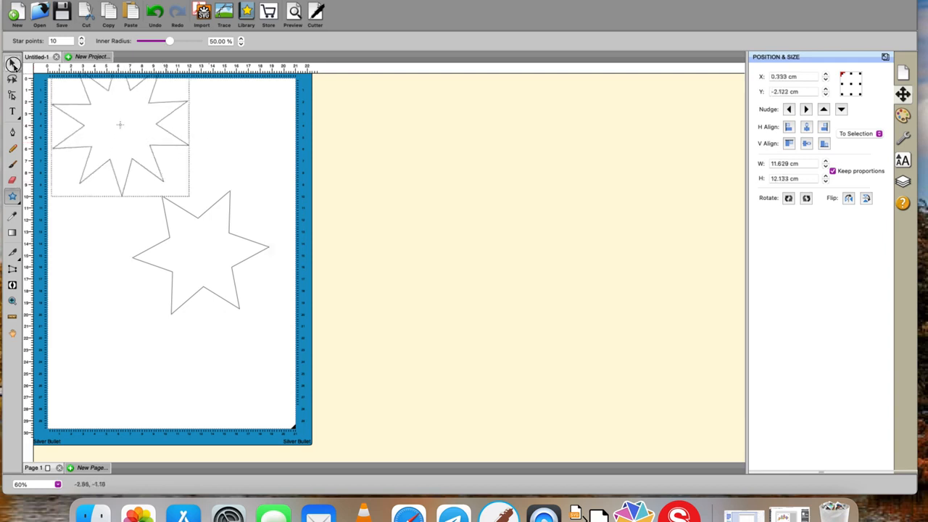
click(93, 94)
drag(108, 113, 166, 208)
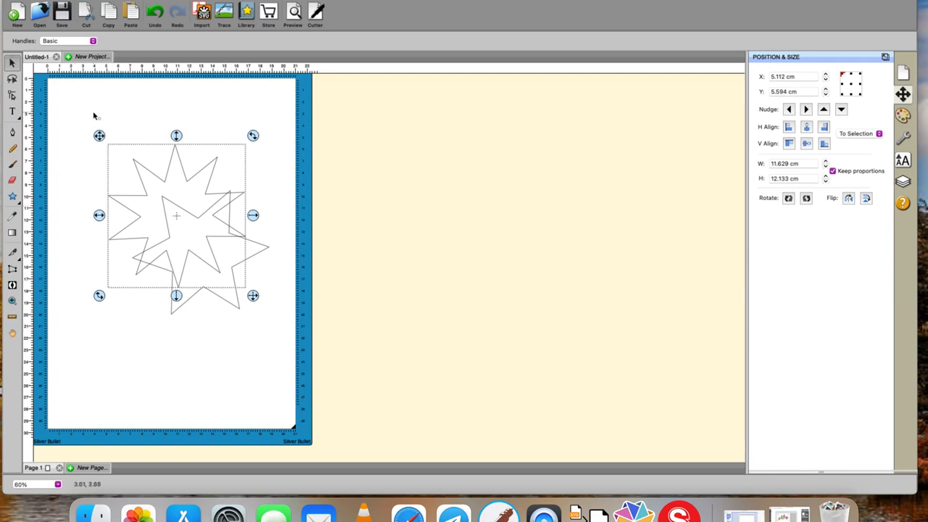
drag(149, 176, 383, 202)
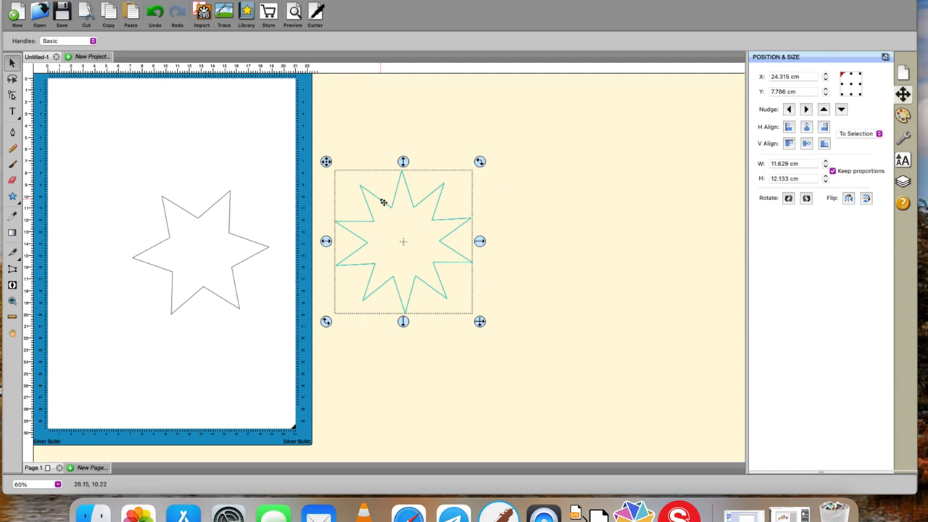
drag(439, 240, 468, 244)
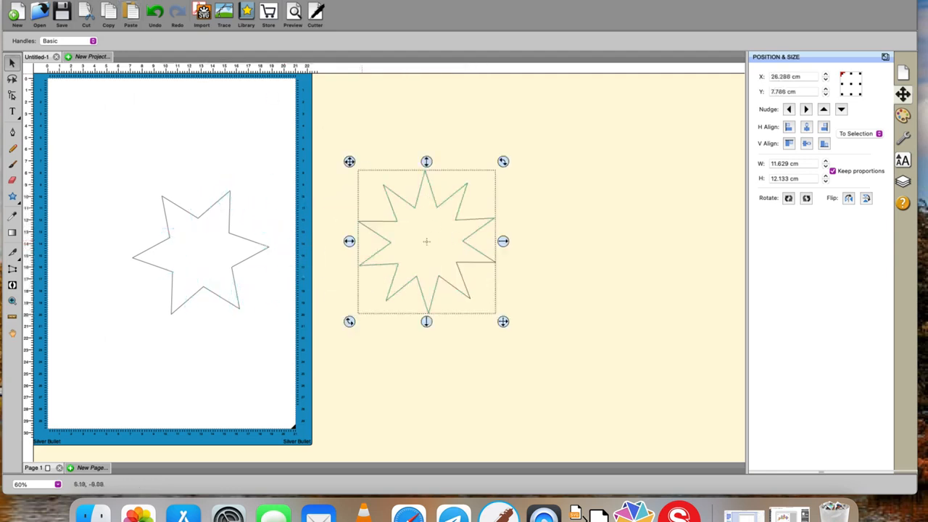
Check the editing preferences for the option to keep objects on the mat when dragging
click(87, 0)
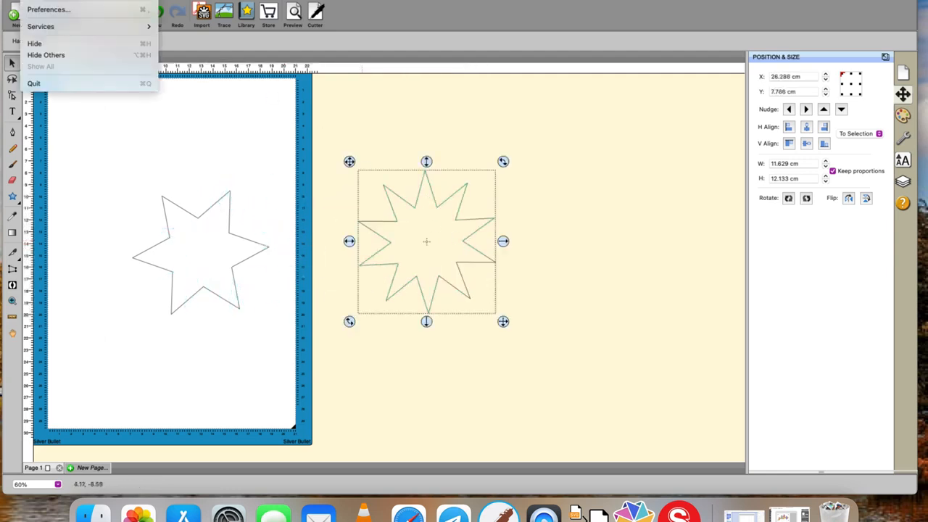
click(58, 9)
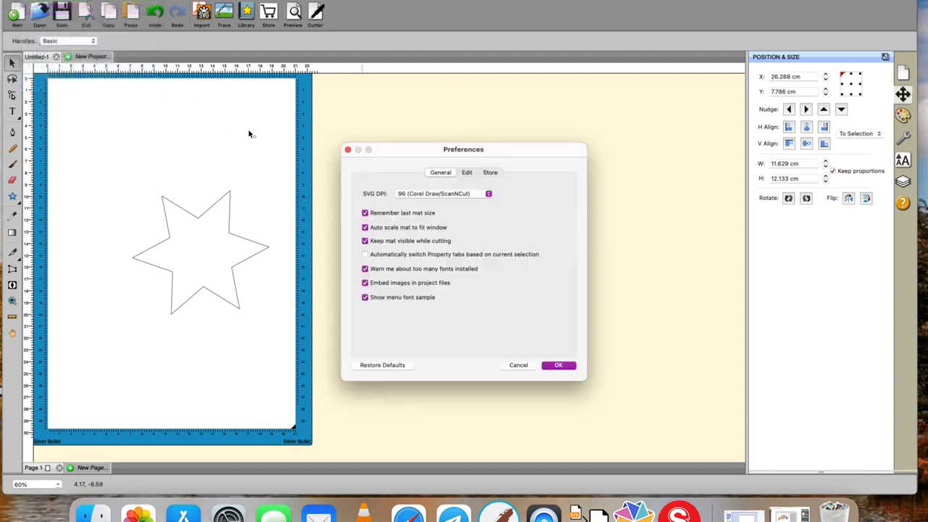
click(467, 173)
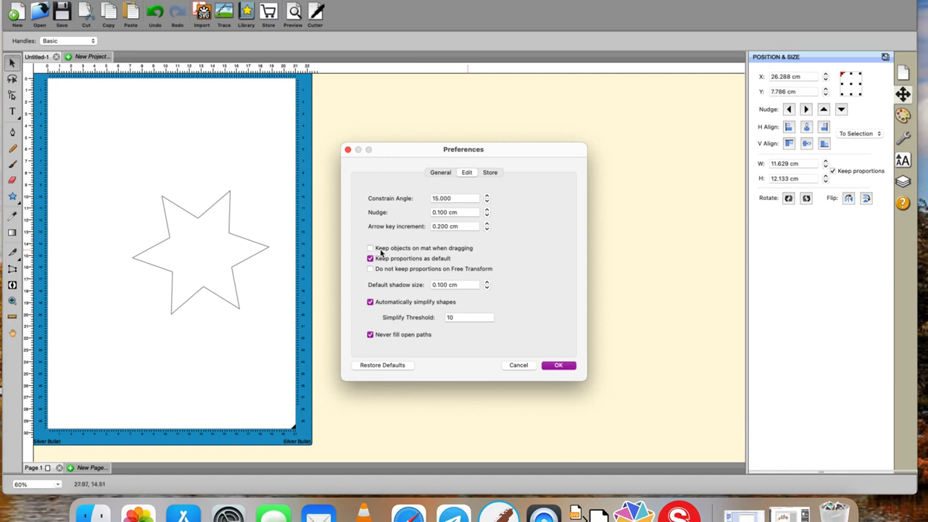
click(557, 365)
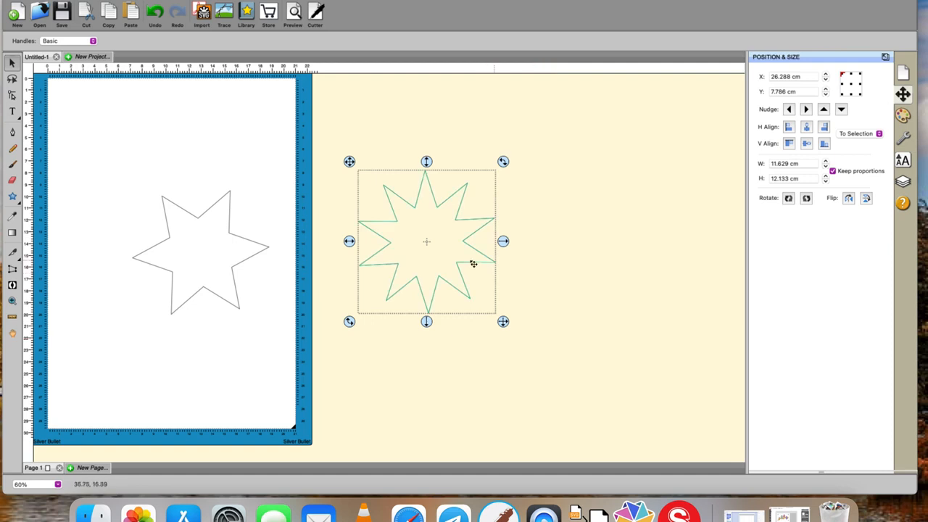
Move the ten-pointed star back onto the page, overlapping the six-pointed star, and fill it with solid red
drag(475, 263, 271, 245)
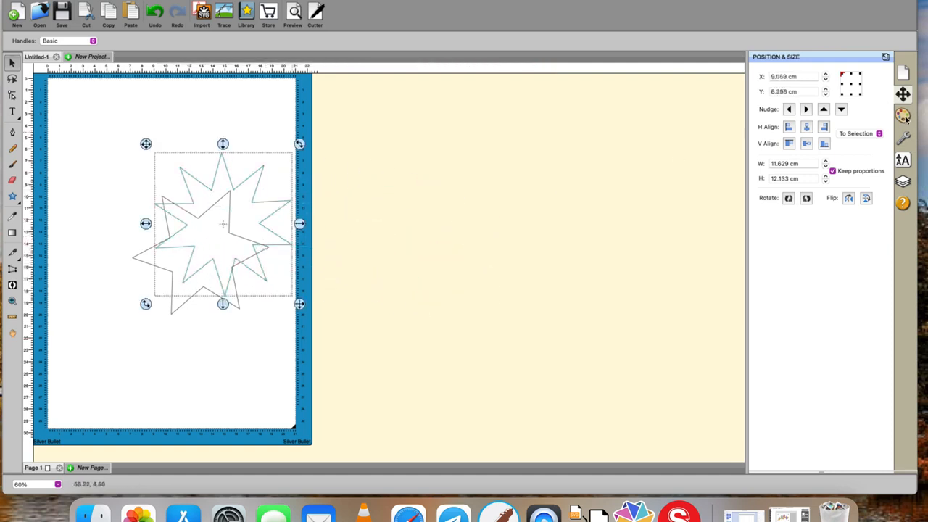
click(903, 116)
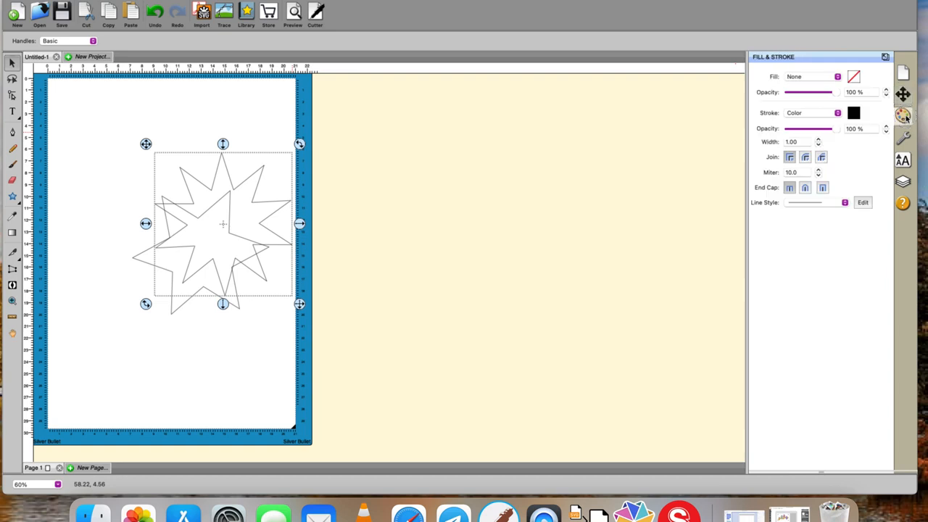
click(838, 77)
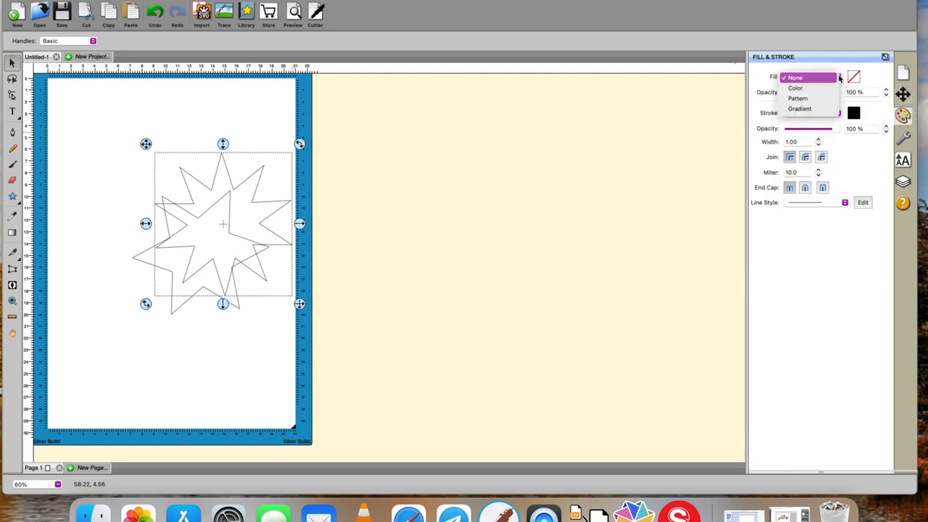
click(803, 89)
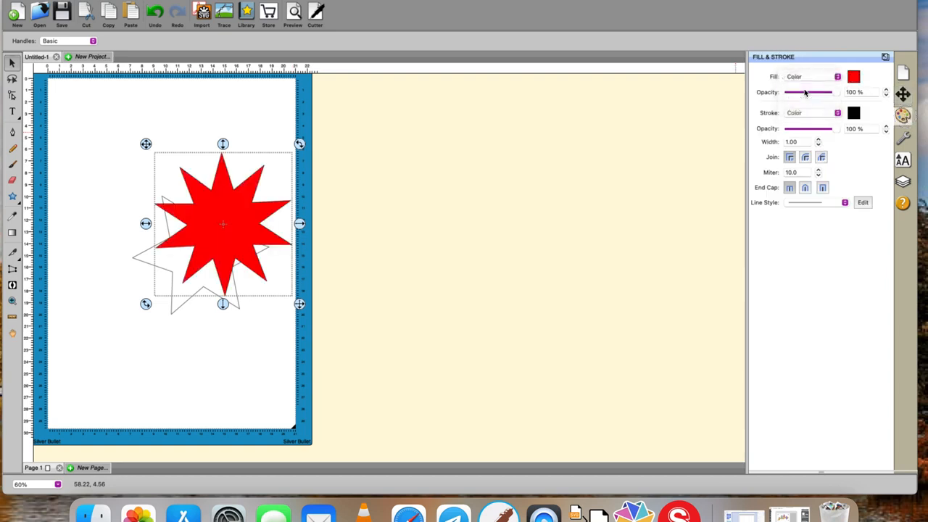
click(839, 77)
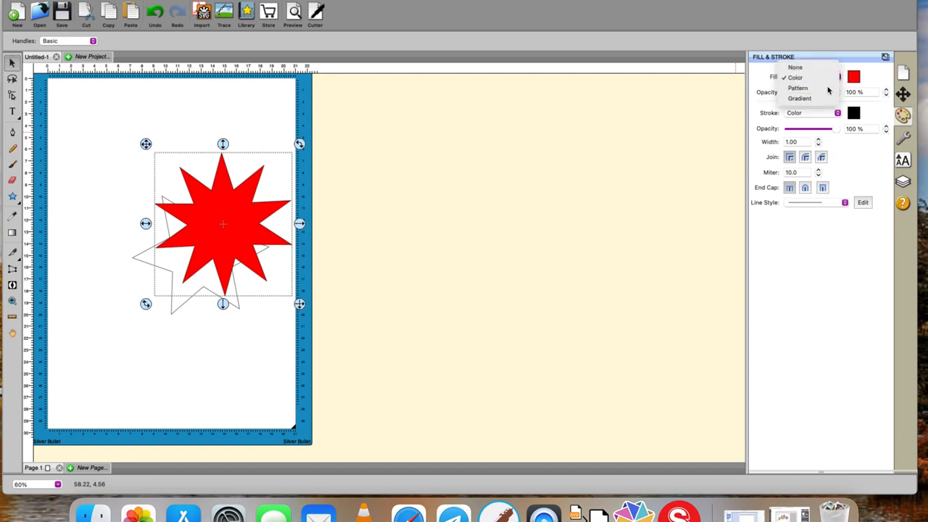
click(828, 88)
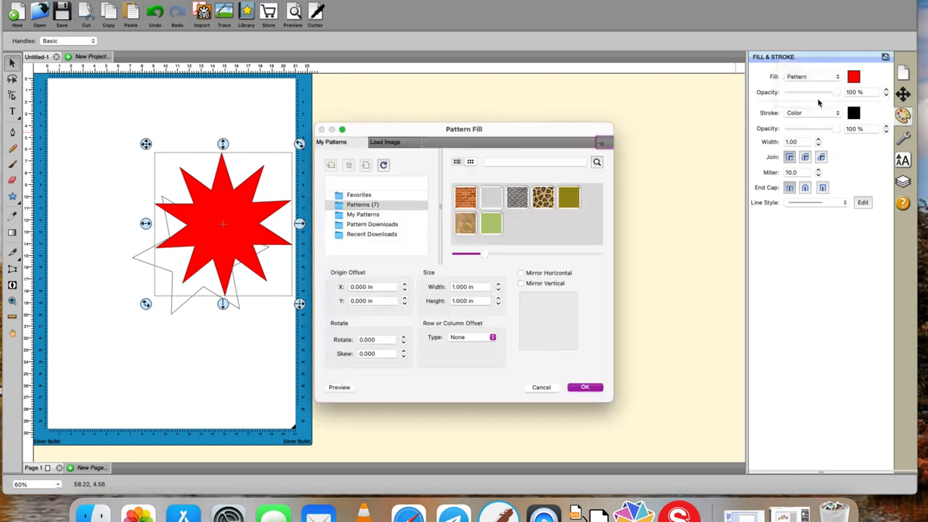
click(539, 387)
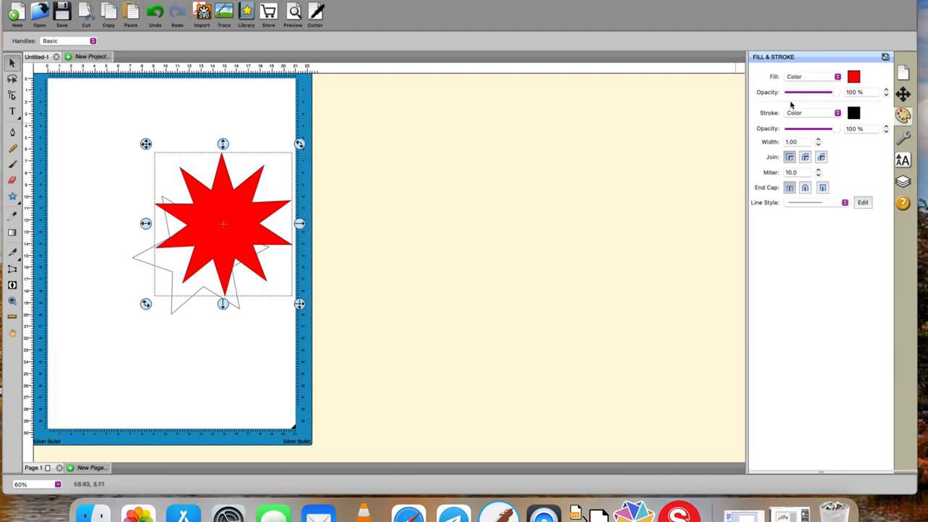
Try a gradient fill on the ten-pointed star, and set its fill to None
click(839, 77)
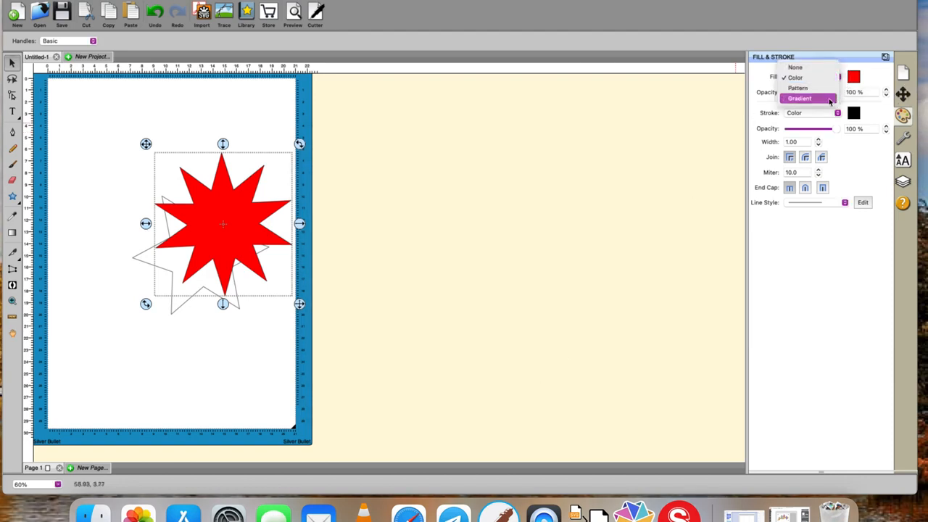
click(828, 99)
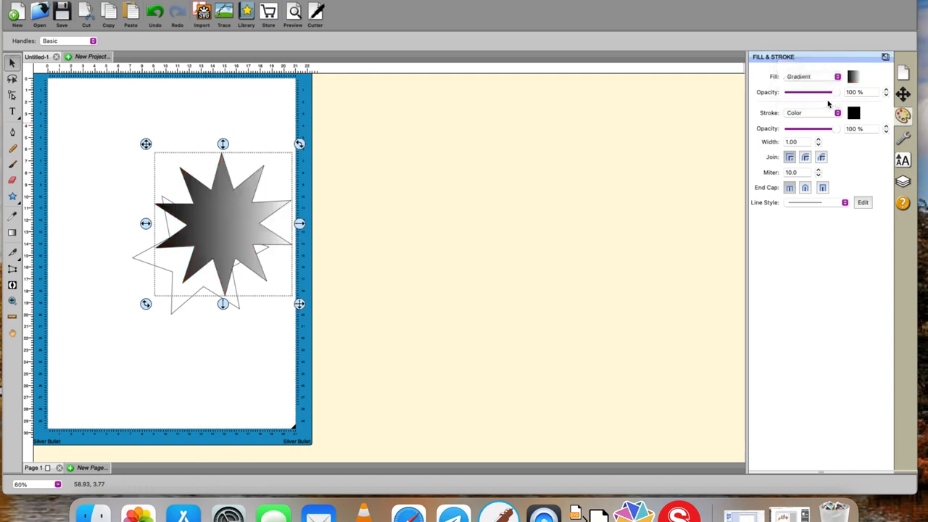
click(837, 78)
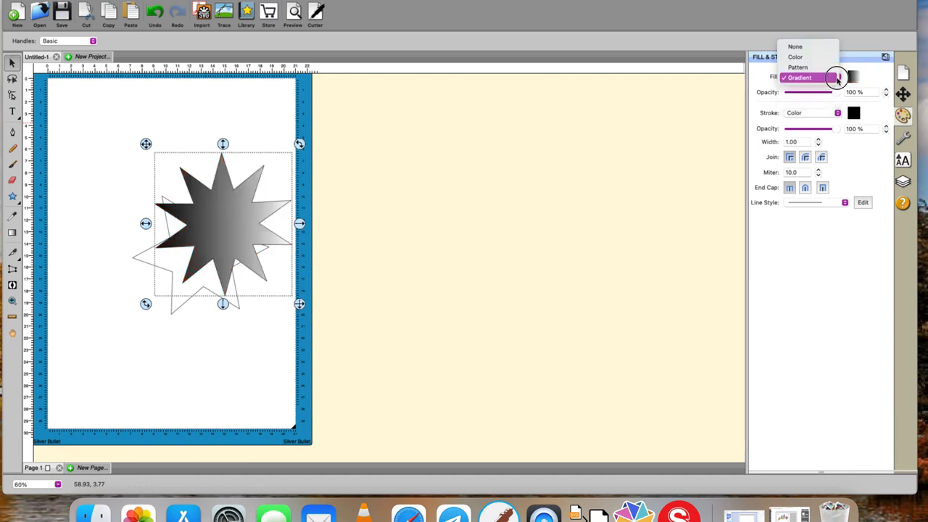
click(802, 48)
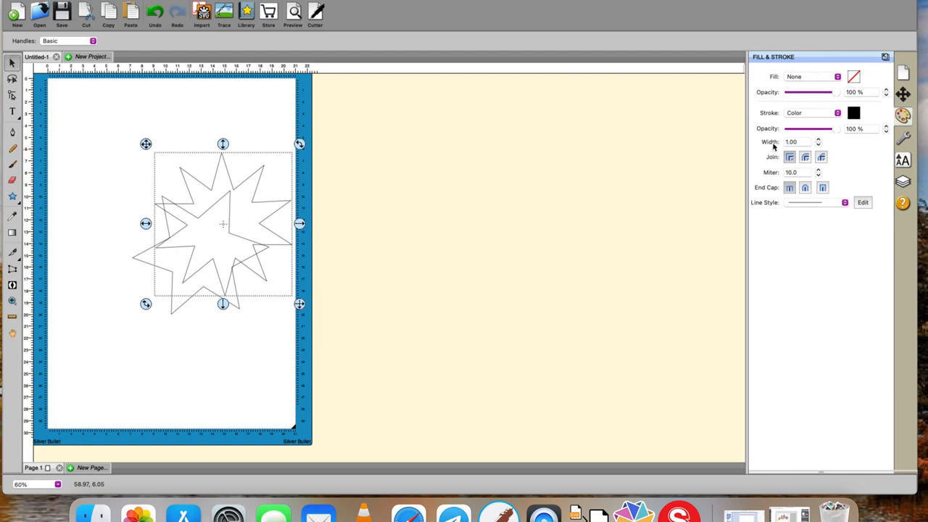
Thicken the ten-pointed star's outline to a stroke width of 11.00
click(818, 140)
click(819, 140)
click(819, 140)
click(819, 140)
click(819, 140)
click(819, 140)
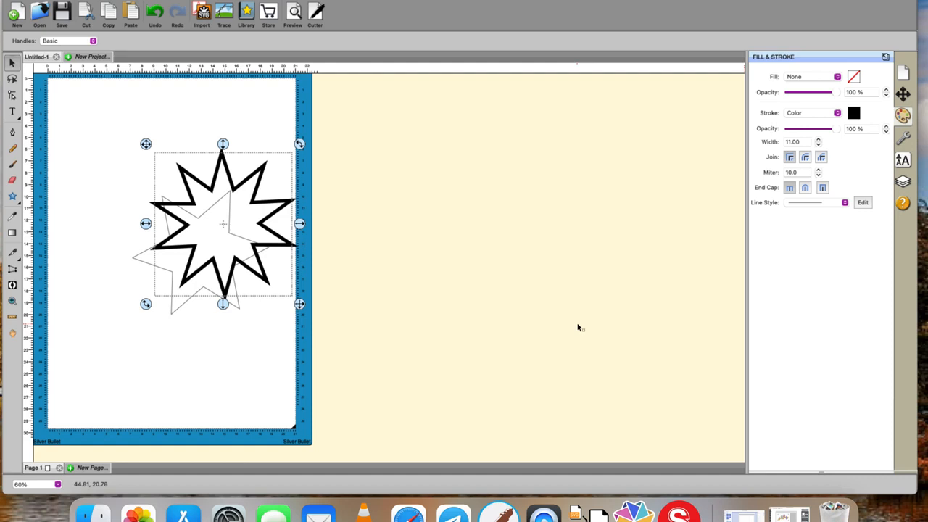
Reduce the ten-pointed star's stroke width to 1.00
click(818, 145)
click(818, 145)
click(819, 145)
click(818, 145)
click(818, 145)
click(818, 145)
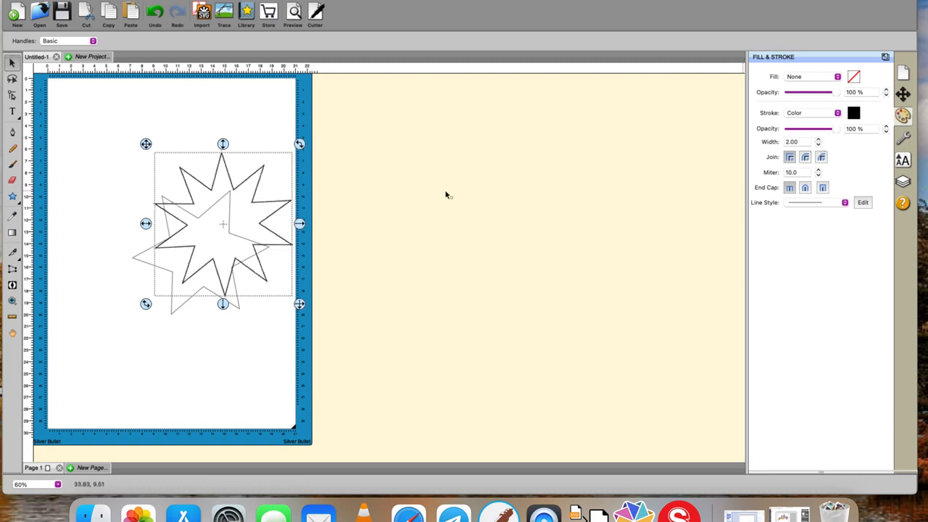
click(818, 146)
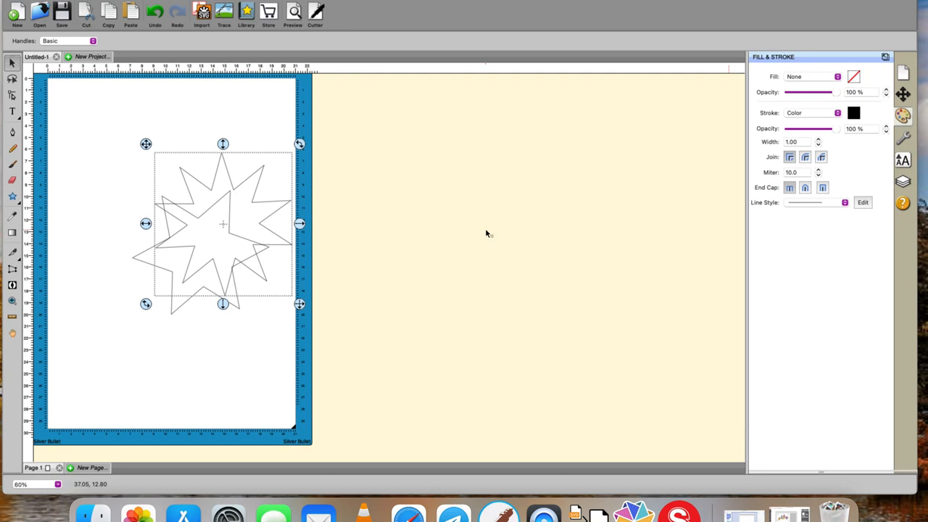
Move the ten-pointed star up and left on the page, starting about 5 cm across and 3 cm down
drag(237, 217, 189, 182)
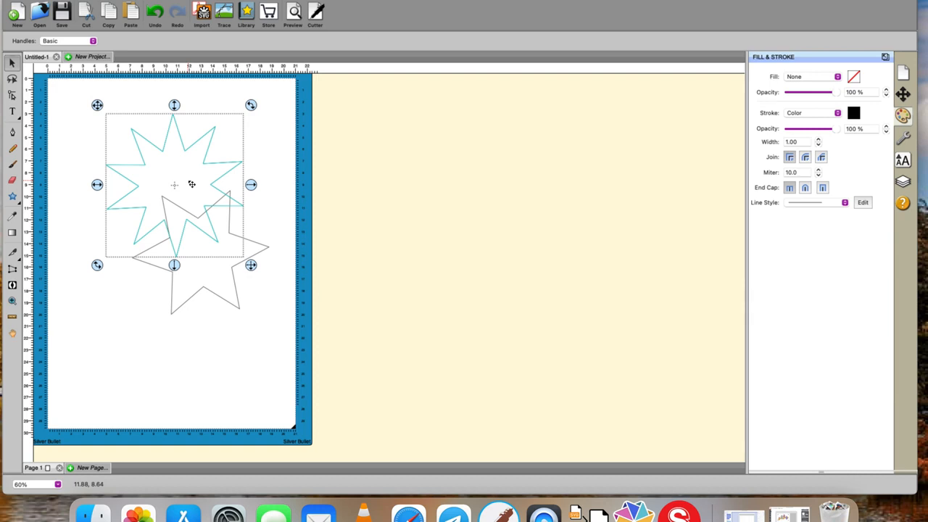
Try a long-dash line style on the ten-pointed star's outline, and undo it
click(845, 205)
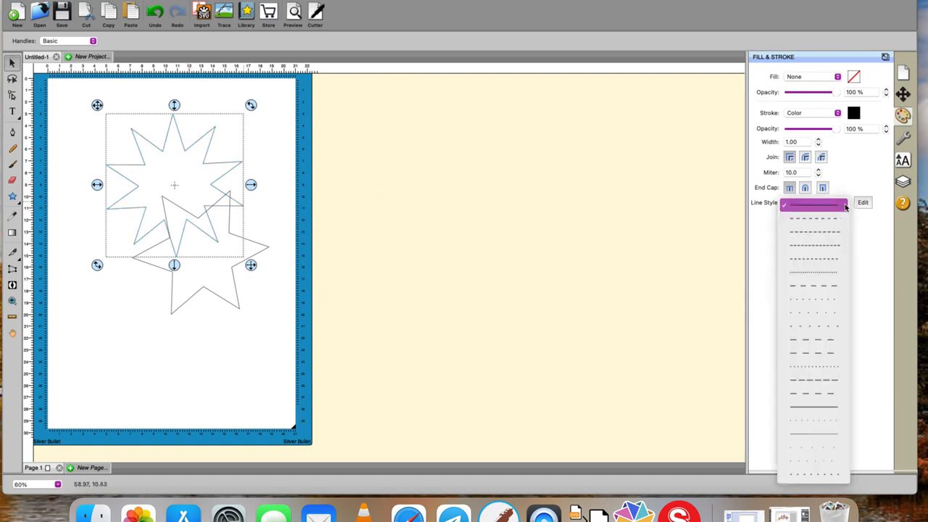
click(837, 339)
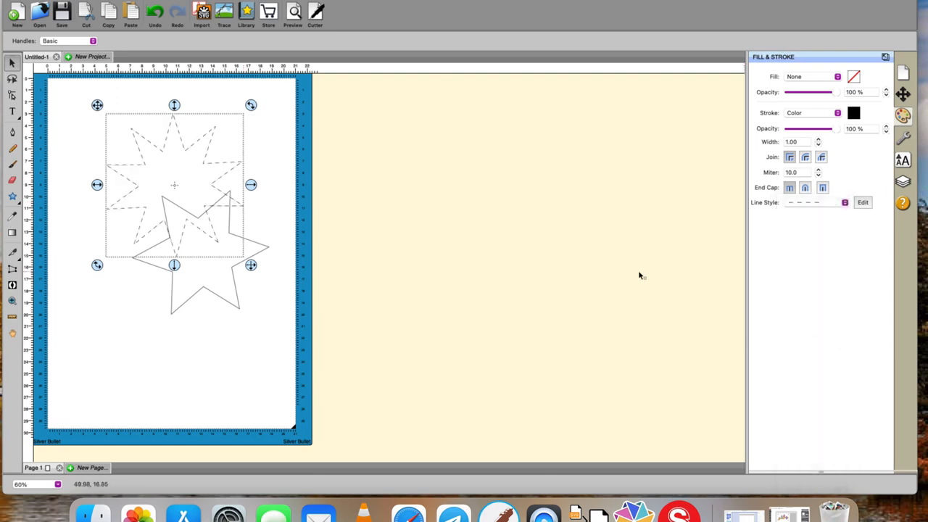
click(153, 15)
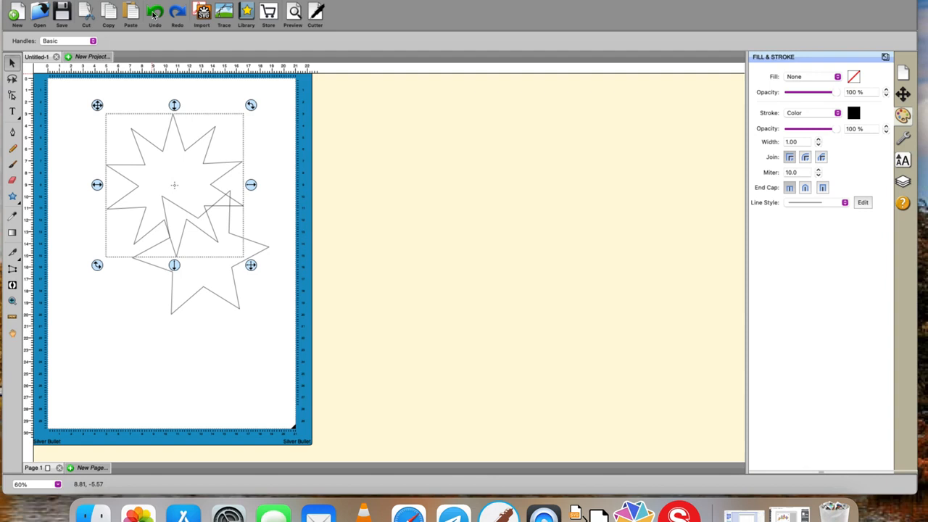